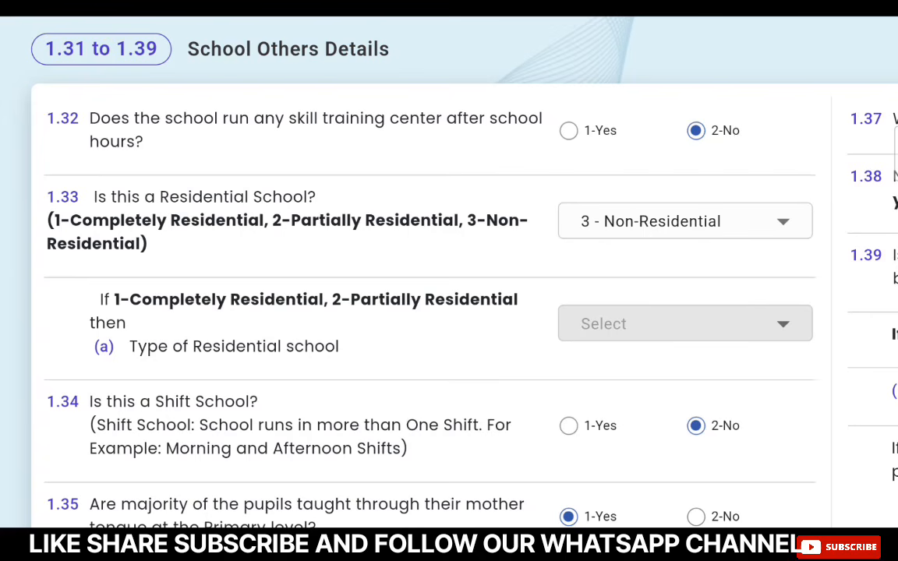
Examine the residential status options and residential school types under 1.33, and the shift, mother tongue and distance questions 1.34 to 1.36
{"action": "left_click", "coordinate": [685, 221]}
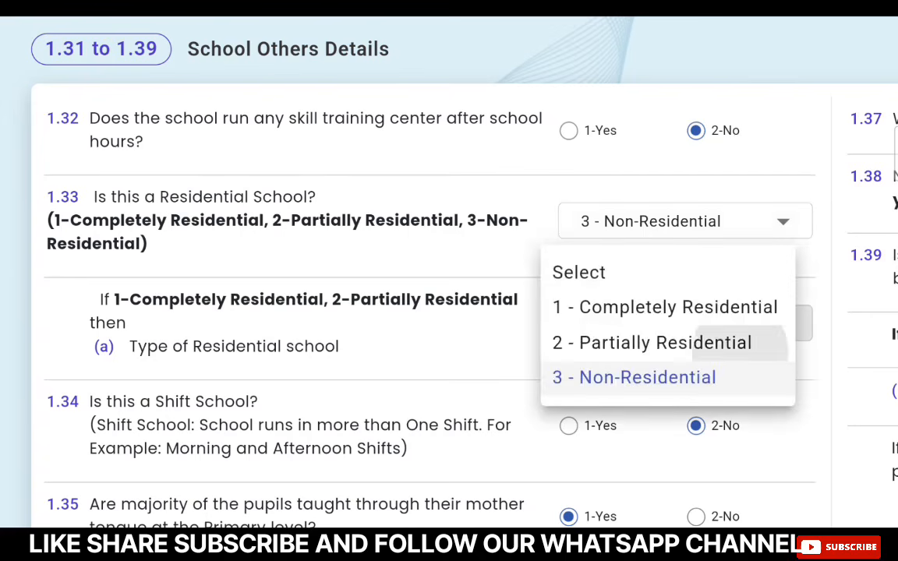
{"action": "scroll", "coordinate": [739, 343], "scroll_direction": "down", "scroll_amount": 1}
{"action": "scroll", "coordinate": [652, 309], "scroll_direction": "up", "scroll_amount": 1}
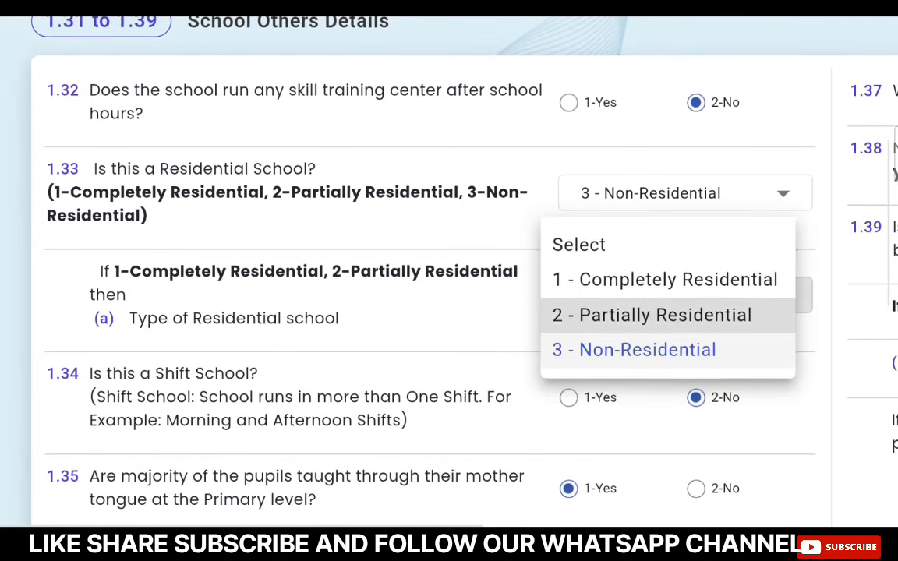
{"action": "left_click", "coordinate": [634, 350]}
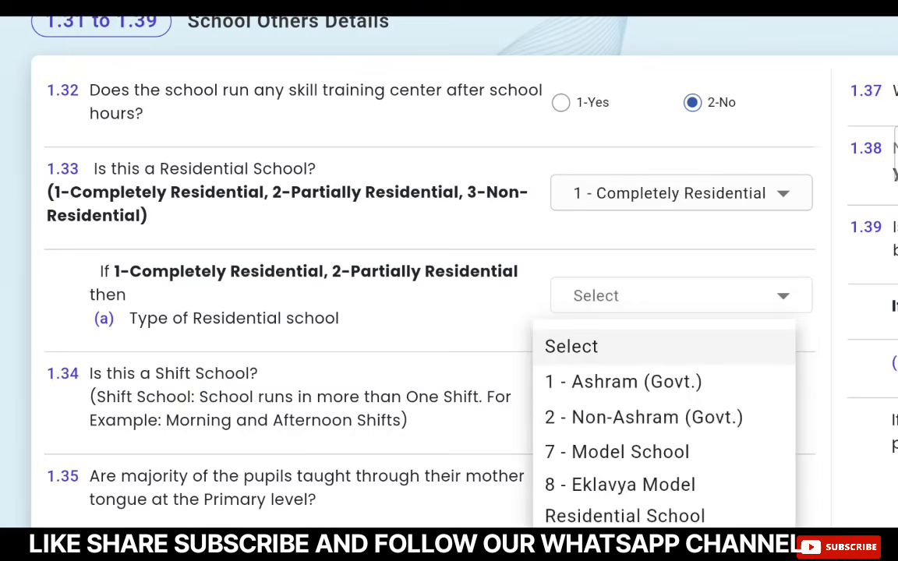
{"action": "scroll", "coordinate": [737, 417], "scroll_direction": "down", "scroll_amount": 1}
{"action": "scroll", "coordinate": [449, 273], "scroll_direction": "up", "scroll_amount": 1}
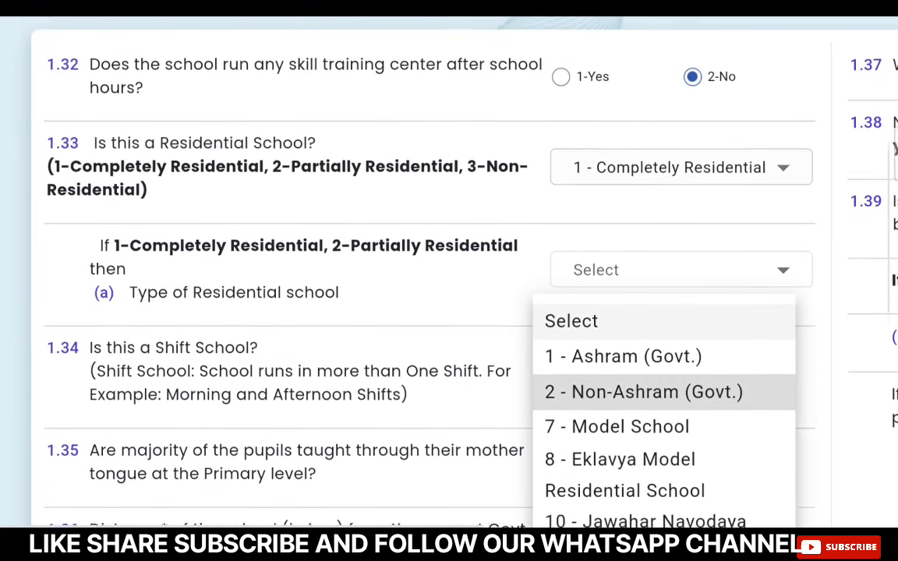
{"action": "scroll", "coordinate": [664, 392], "scroll_direction": "up", "scroll_amount": 1}
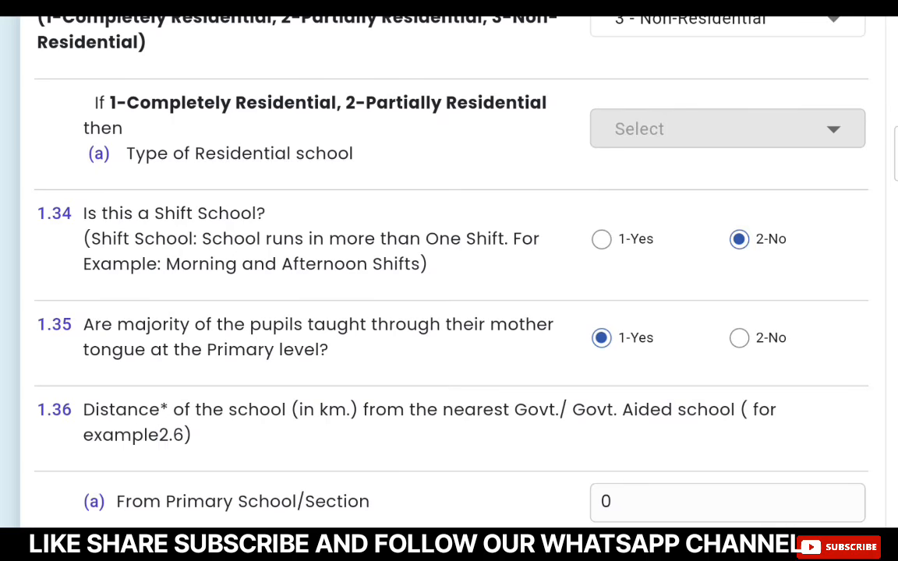
{"action": "scroll", "coordinate": [449, 273], "scroll_direction": "down", "scroll_amount": 5}
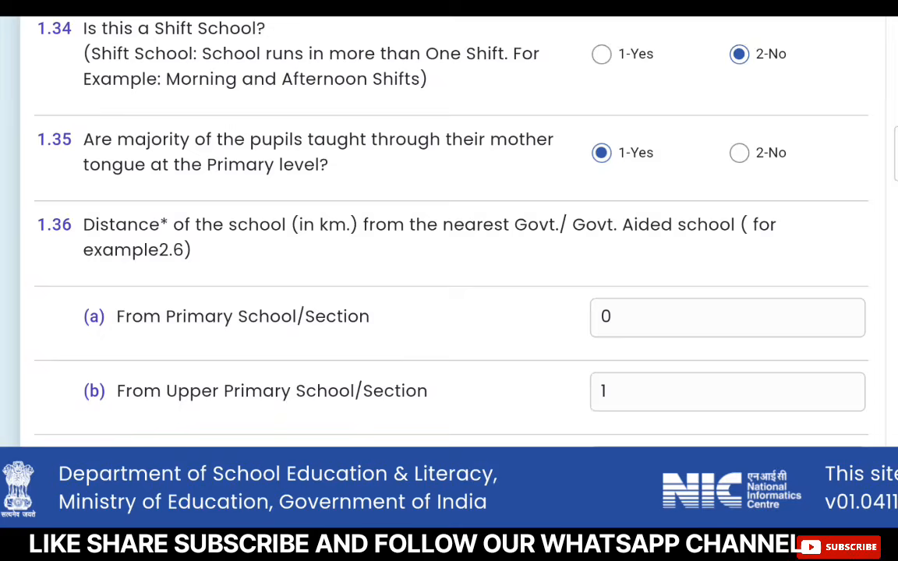
{"action": "scroll", "coordinate": [457, 294], "scroll_direction": "down", "scroll_amount": 2}
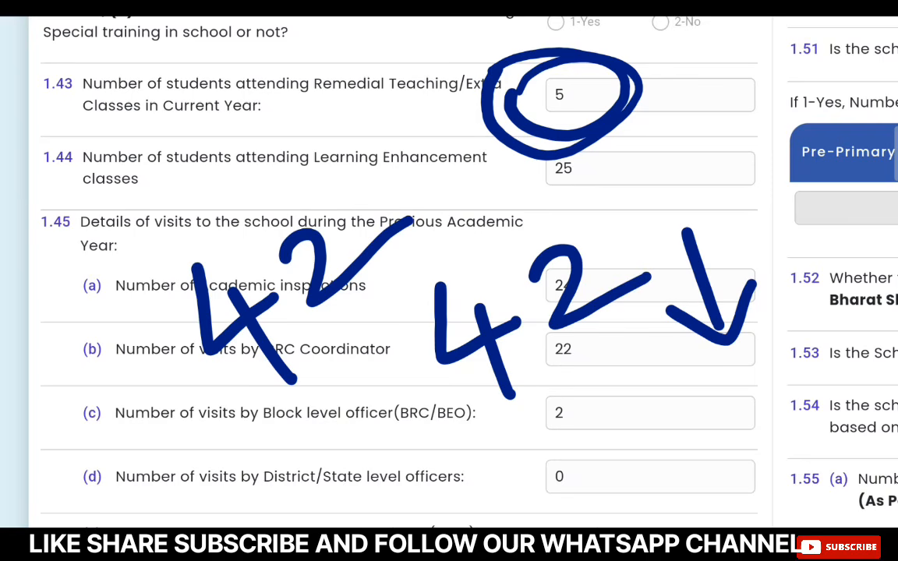
Underline "Learning Enhancement" in question 1.44 with the annotation pen, tick its answer, undo the tick and clear all markings
{"action": "left_click_drag", "start_coordinate": [269, 181], "coordinate": [493, 175]}
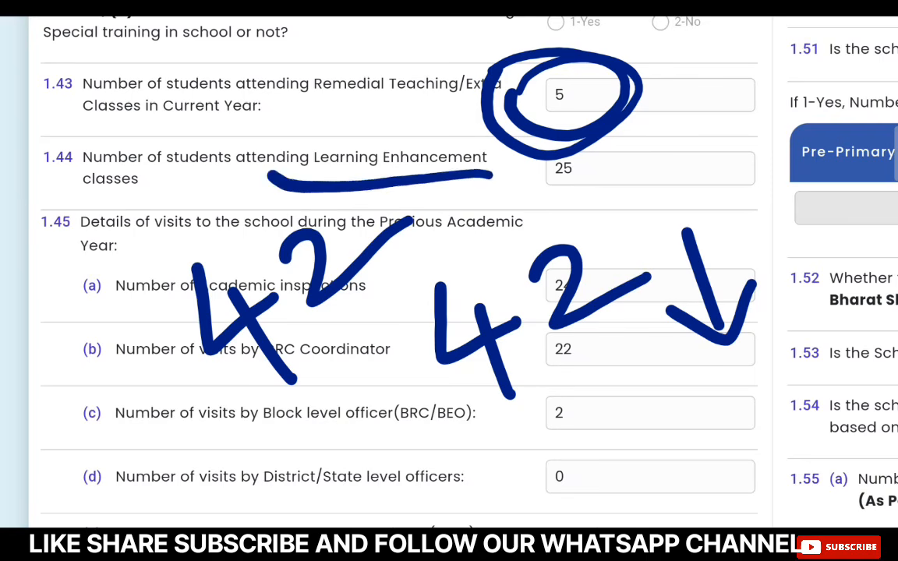
{"action": "left_click_drag", "start_coordinate": [584, 182], "coordinate": [723, 112]}
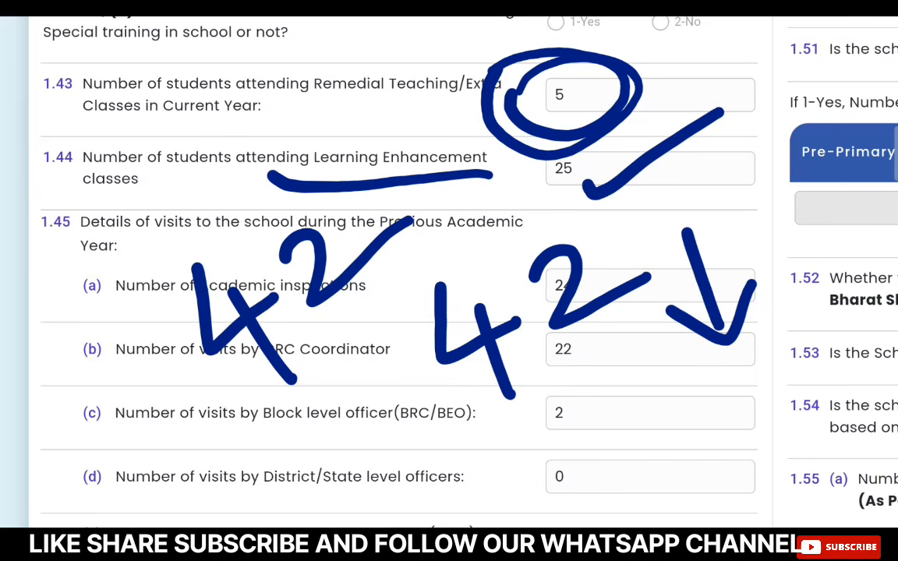
{"action": "key", "text": "ctrl+z"}
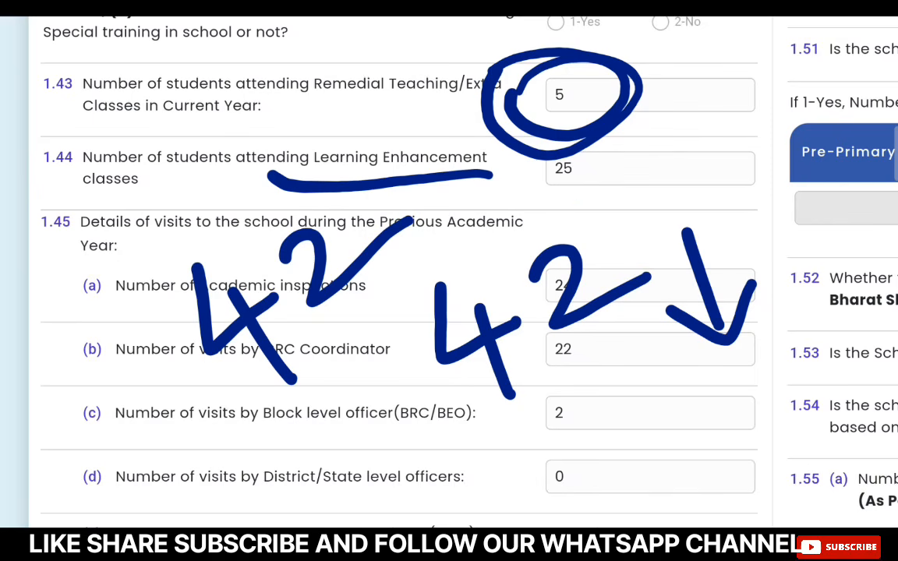
{"action": "key", "text": "Escape"}
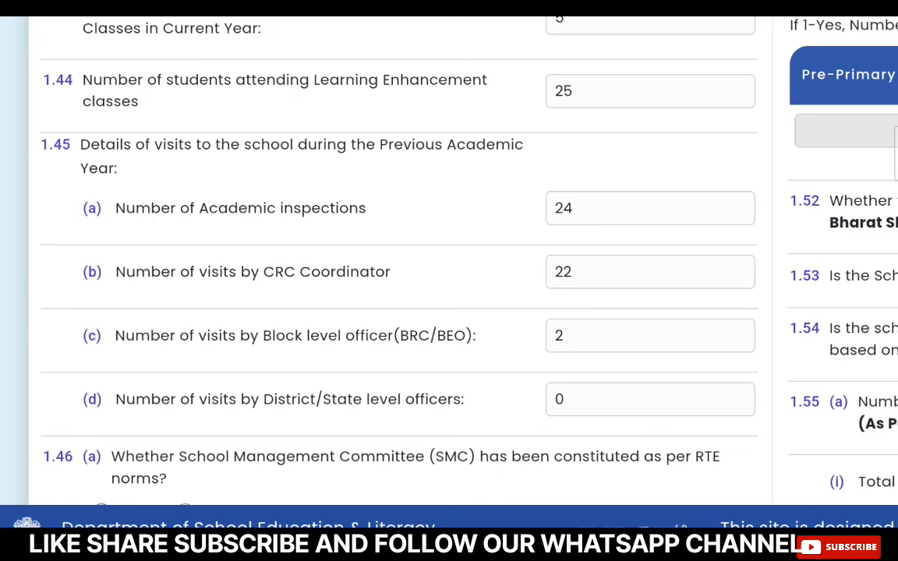
Handwrite the class numbers 1, 2, 3, 4 and 5 over the multi-class units table of question 1.49
{"action": "scroll", "coordinate": [449, 265], "scroll_direction": "down", "scroll_amount": 5}
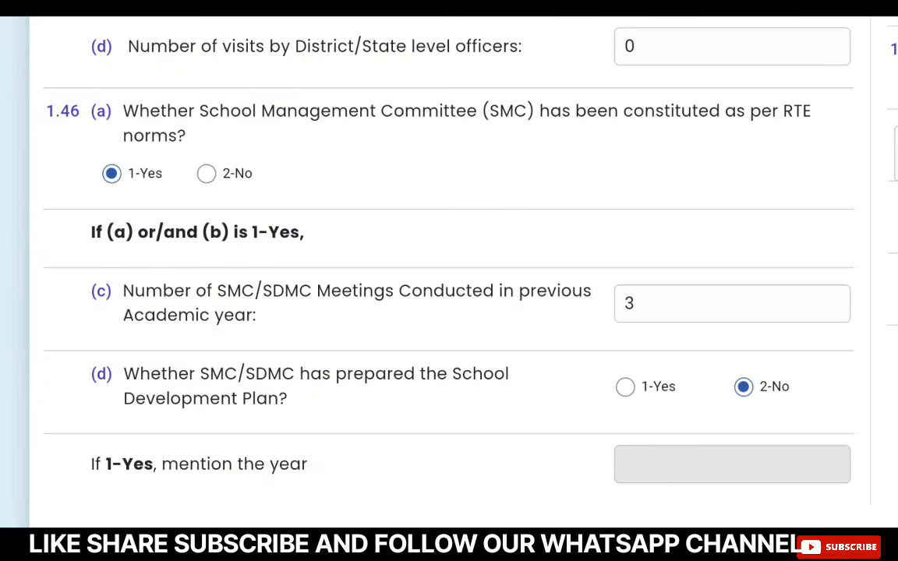
{"action": "scroll", "coordinate": [449, 257], "scroll_direction": "down", "scroll_amount": 1}
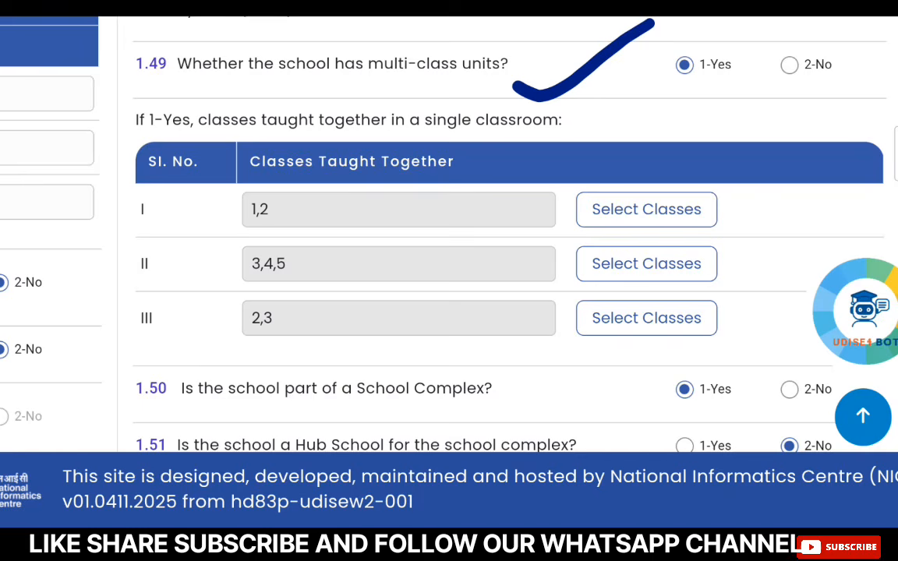
{"action": "left_click_drag", "start_coordinate": [406, 179], "coordinate": [437, 237]}
{"action": "mouse_move", "coordinate": [452, 200]}
{"action": "left_mouse_down"}
{"action": "mouse_move", "coordinate": [461, 181]}
{"action": "mouse_move", "coordinate": [520, 180]}
{"action": "left_mouse_up"}
{"action": "mouse_move", "coordinate": [546, 147]}
{"action": "left_mouse_down"}
{"action": "mouse_move", "coordinate": [563, 135]}
{"action": "mouse_move", "coordinate": [571, 201]}
{"action": "left_mouse_up"}
{"action": "left_click_drag", "start_coordinate": [490, 274], "coordinate": [560, 298]}
{"action": "left_click_drag", "start_coordinate": [531, 286], "coordinate": [569, 365]}
{"action": "left_click_drag", "start_coordinate": [649, 191], "coordinate": [621, 309]}
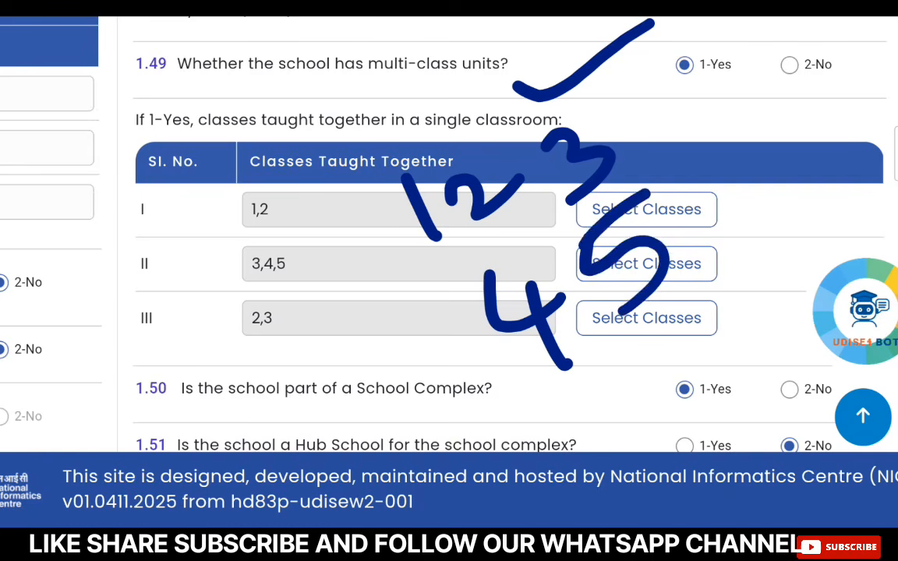
Circle the serial numbers I to III in the 1.49 table, tick each row and draw a brace around the three rows
{"action": "mouse_move", "coordinate": [150, 163]}
{"action": "left_mouse_down"}
{"action": "mouse_move", "coordinate": [141, 166]}
{"action": "mouse_move", "coordinate": [108, 277]}
{"action": "mouse_move", "coordinate": [192, 262]}
{"action": "mouse_move", "coordinate": [160, 175]}
{"action": "left_mouse_up"}
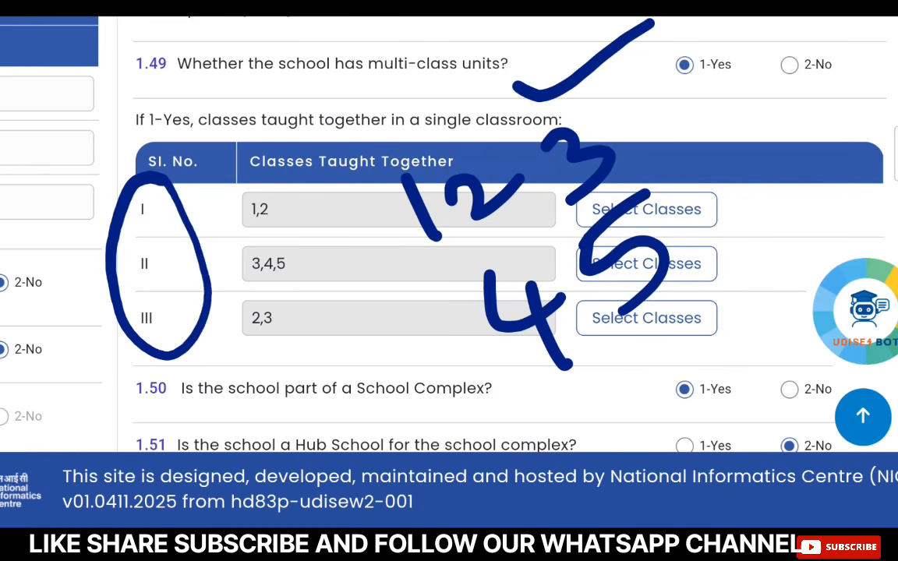
{"action": "left_click_drag", "start_coordinate": [207, 216], "coordinate": [277, 195]}
{"action": "left_click_drag", "start_coordinate": [225, 265], "coordinate": [281, 252]}
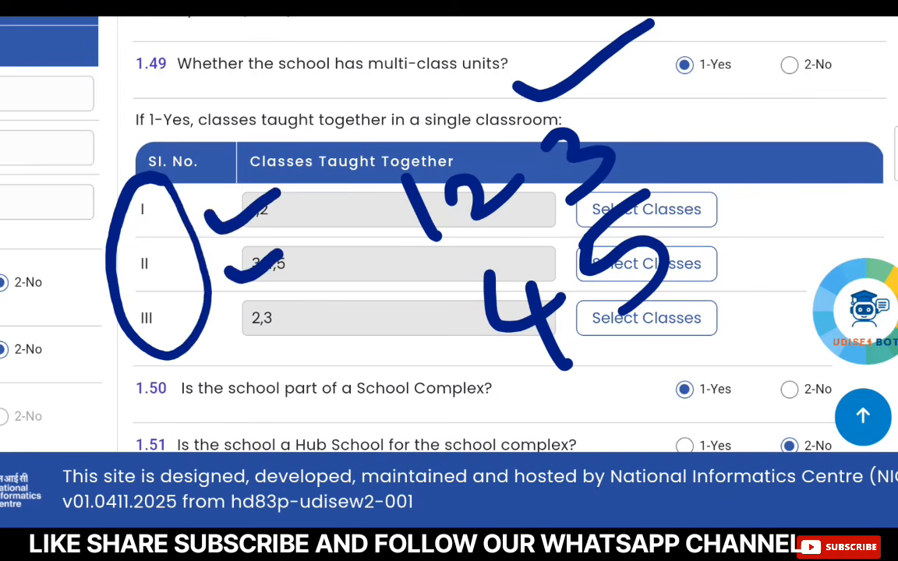
{"action": "left_click_drag", "start_coordinate": [218, 322], "coordinate": [287, 305]}
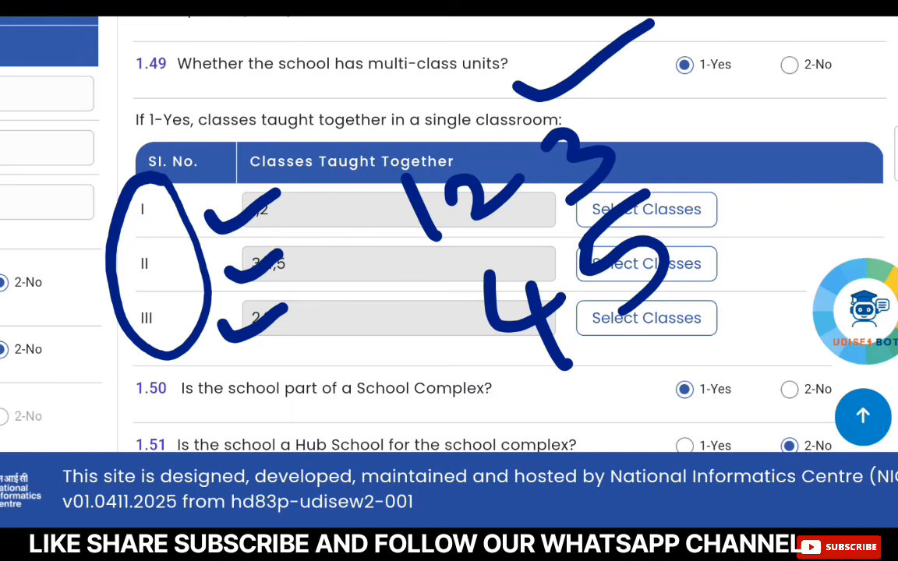
{"action": "mouse_move", "coordinate": [320, 206]}
{"action": "left_mouse_down"}
{"action": "mouse_move", "coordinate": [343, 273]}
{"action": "mouse_move", "coordinate": [315, 360]}
{"action": "left_mouse_up"}
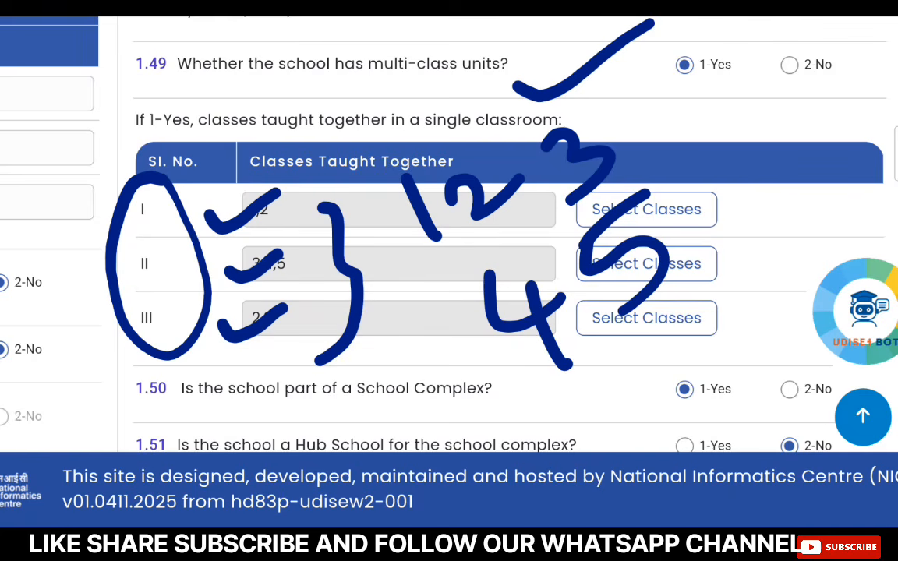
Underline the School Complex question 1.50 and draw a tick beside its 1-Yes answer
{"action": "left_click_drag", "start_coordinate": [306, 417], "coordinate": [533, 415]}
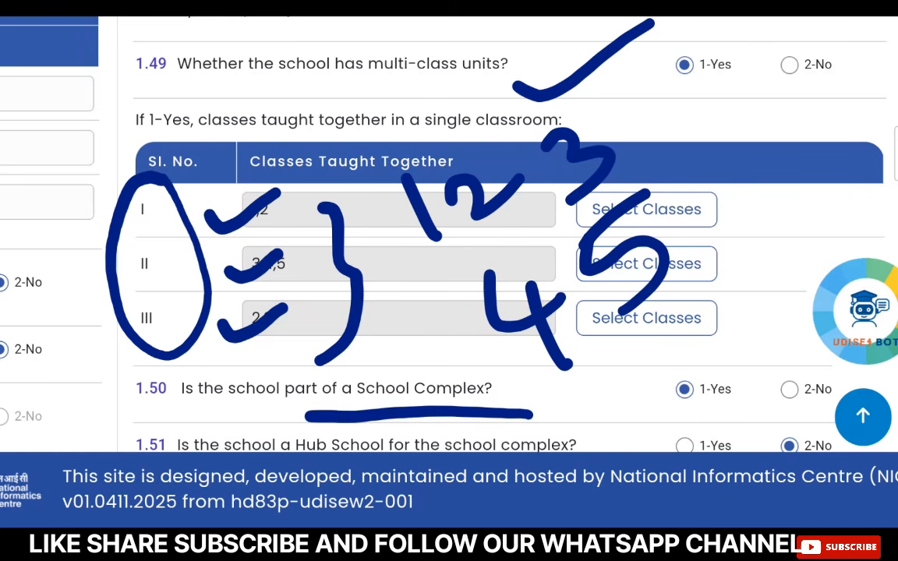
{"action": "left_click_drag", "start_coordinate": [606, 393], "coordinate": [750, 339]}
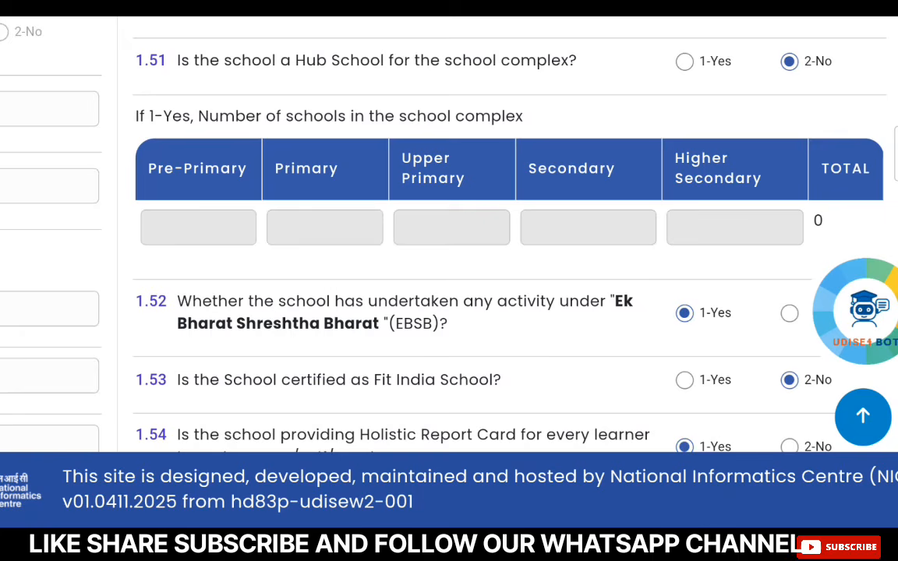
Answer 1-Yes for free uniforms at Primary level in 1.56.5 and set the month provided to 6 - June
{"action": "scroll", "coordinate": [449, 273], "scroll_direction": "down", "scroll_amount": 2}
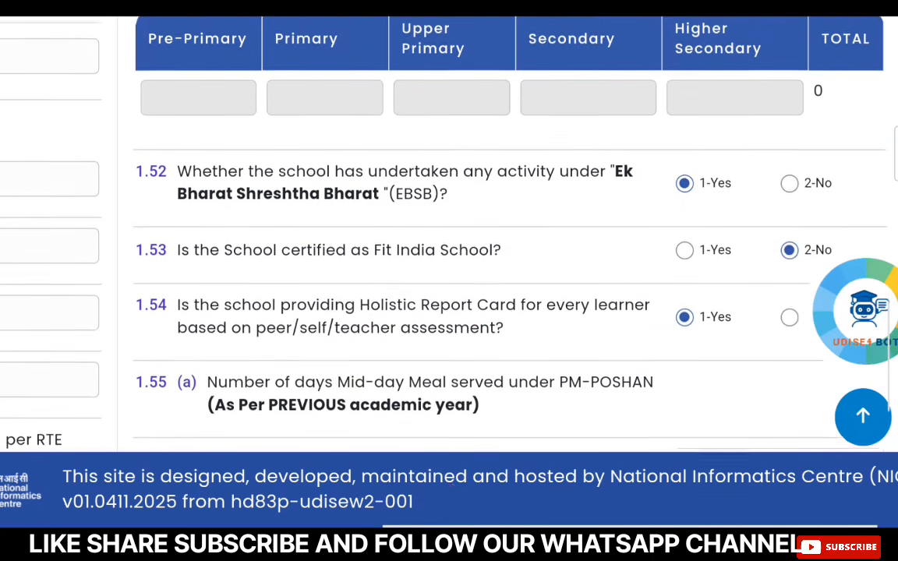
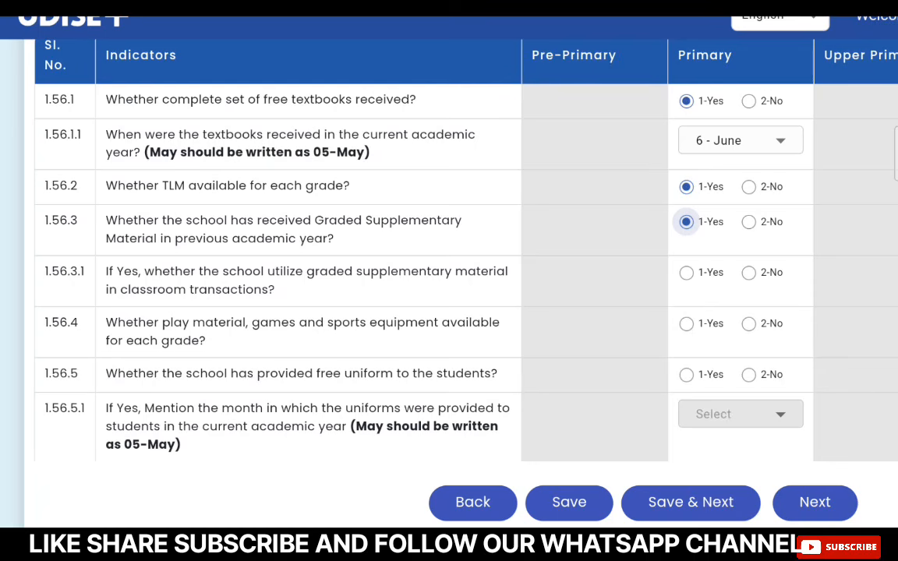
{"action": "left_click", "coordinate": [741, 414]}
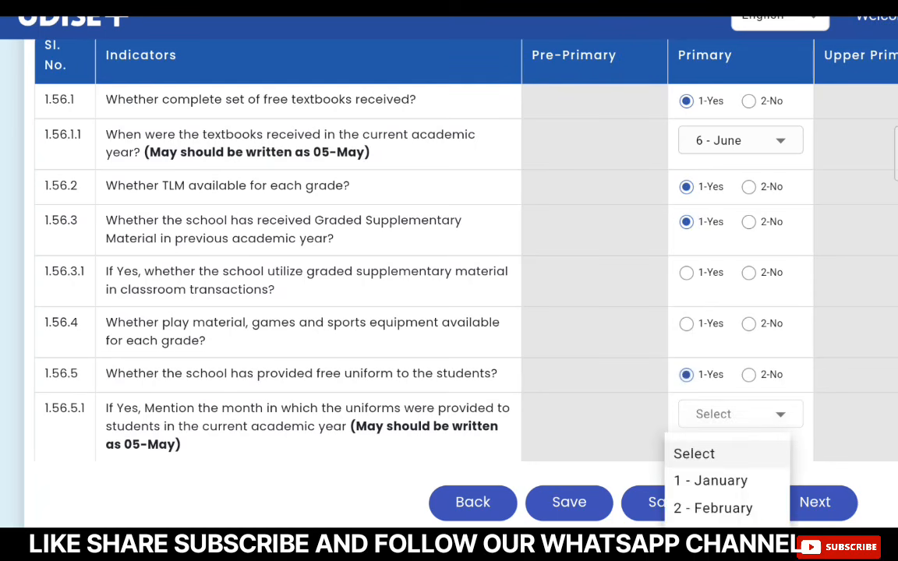
{"action": "scroll", "coordinate": [725, 483], "scroll_direction": "down", "scroll_amount": 5}
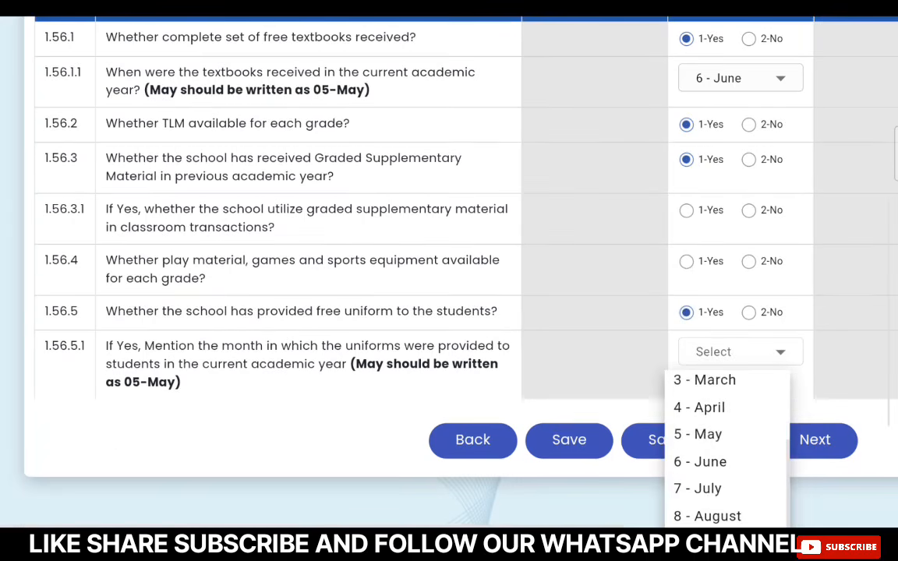
{"action": "left_click", "coordinate": [701, 462]}
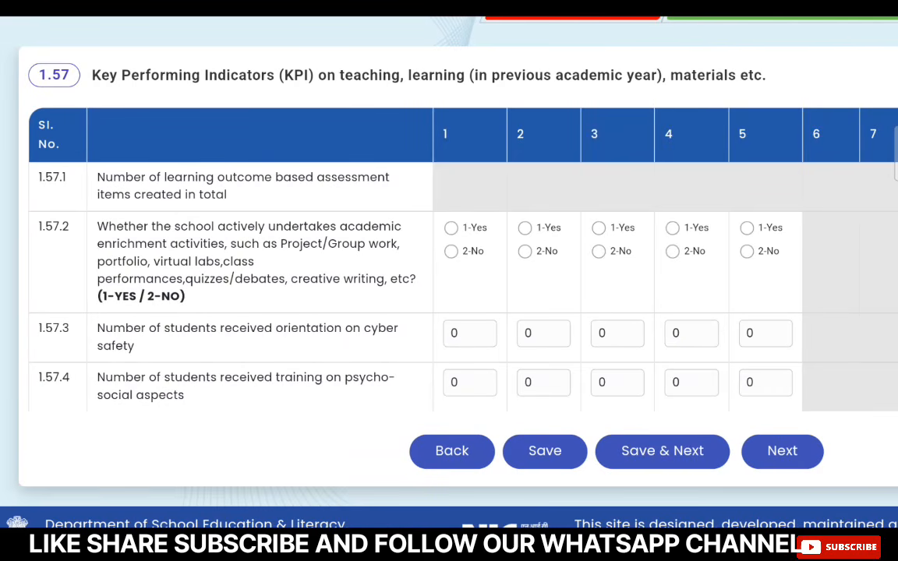
Answer 1-Yes for academic enrichment activities (1.57.2) in classes 1 and 2
{"action": "left_click", "coordinate": [451, 228]}
{"action": "left_click", "coordinate": [524, 229]}
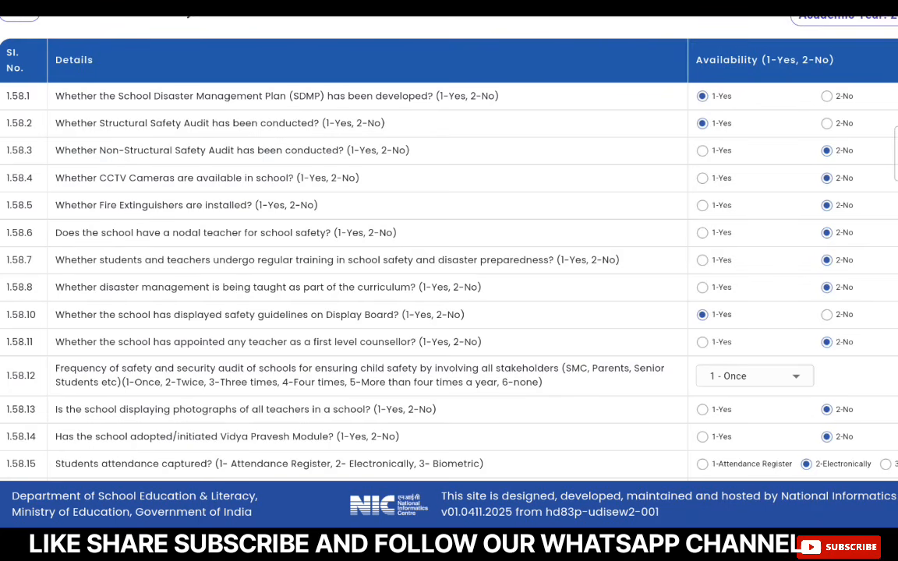
Draw ticks beside the teacher photographs question 1.58.13 and the student attendance question 1.58.15 with the annotation pen
{"action": "scroll", "coordinate": [449, 245], "scroll_direction": "down", "scroll_amount": 2}
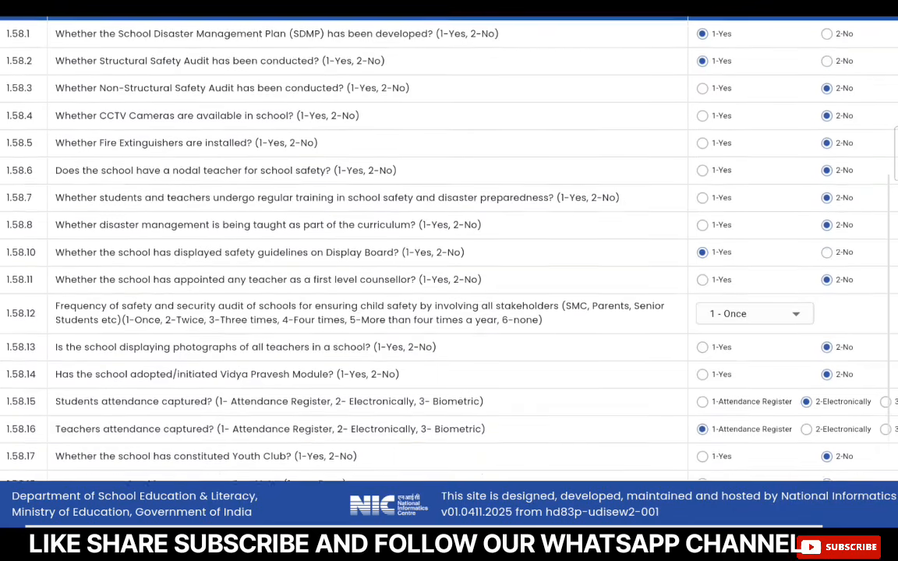
{"action": "scroll", "coordinate": [449, 246], "scroll_direction": "down", "scroll_amount": 1}
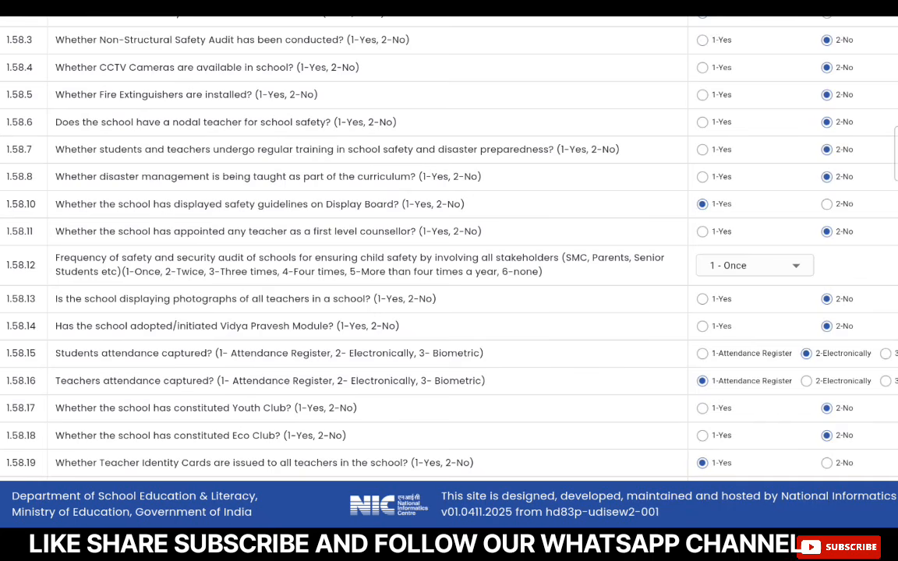
{"action": "mouse_move", "coordinate": [484, 295]}
{"action": "left_mouse_down"}
{"action": "mouse_move", "coordinate": [503, 295]}
{"action": "mouse_move", "coordinate": [565, 248]}
{"action": "left_mouse_up"}
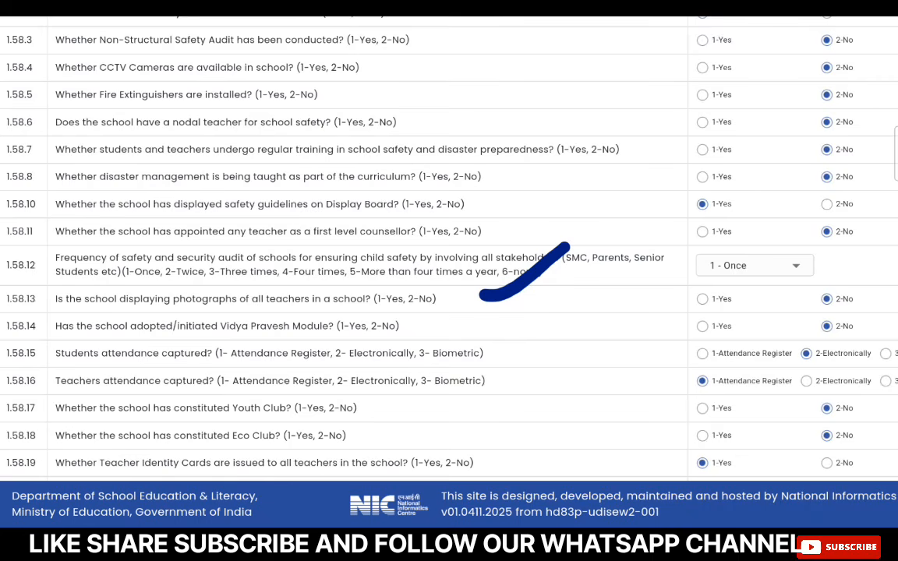
{"action": "left_click", "coordinate": [707, 302]}
{"action": "left_click_drag", "start_coordinate": [505, 348], "coordinate": [575, 327]}
Handwrite "FRS" above the attendance questions and draw ticks beside the Youth Club and Eco Club questions, 1.58.17 and 1.58.18
{"action": "mouse_move", "coordinate": [612, 266]}
{"action": "left_mouse_down"}
{"action": "mouse_move", "coordinate": [636, 318]}
{"action": "mouse_move", "coordinate": [653, 237]}
{"action": "left_mouse_up"}
{"action": "mouse_move", "coordinate": [626, 288]}
{"action": "left_mouse_down"}
{"action": "mouse_move", "coordinate": [680, 255]}
{"action": "mouse_move", "coordinate": [707, 290]}
{"action": "left_mouse_up"}
{"action": "mouse_move", "coordinate": [680, 230]}
{"action": "left_mouse_down"}
{"action": "mouse_move", "coordinate": [727, 225]}
{"action": "mouse_move", "coordinate": [766, 242]}
{"action": "left_mouse_up"}
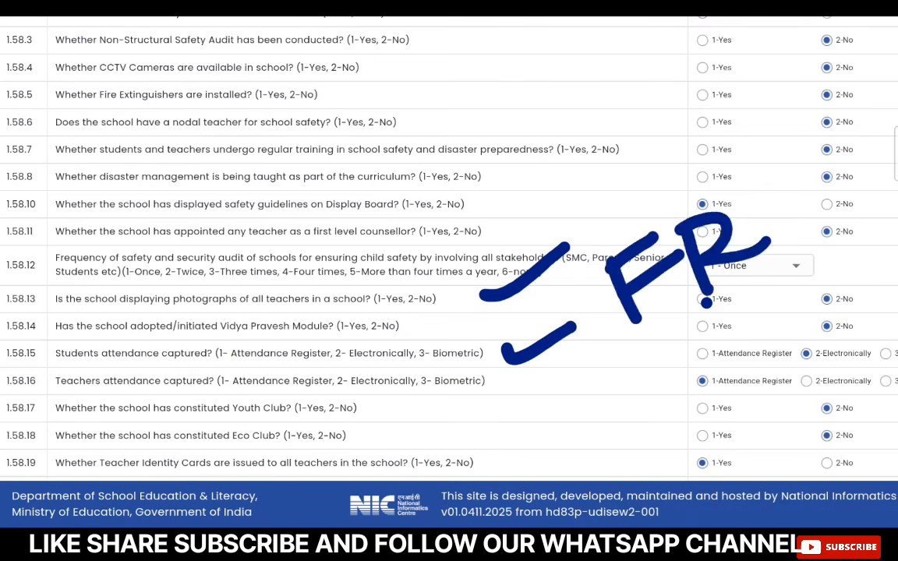
{"action": "left_click_drag", "start_coordinate": [804, 184], "coordinate": [772, 240]}
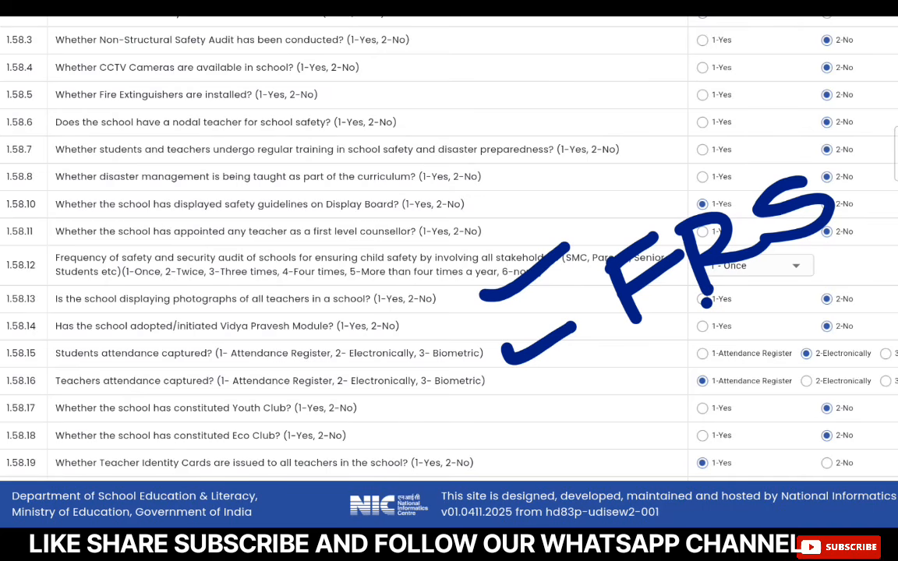
{"action": "left_click_drag", "start_coordinate": [405, 411], "coordinate": [490, 376]}
{"action": "left_click_drag", "start_coordinate": [424, 427], "coordinate": [538, 382]}
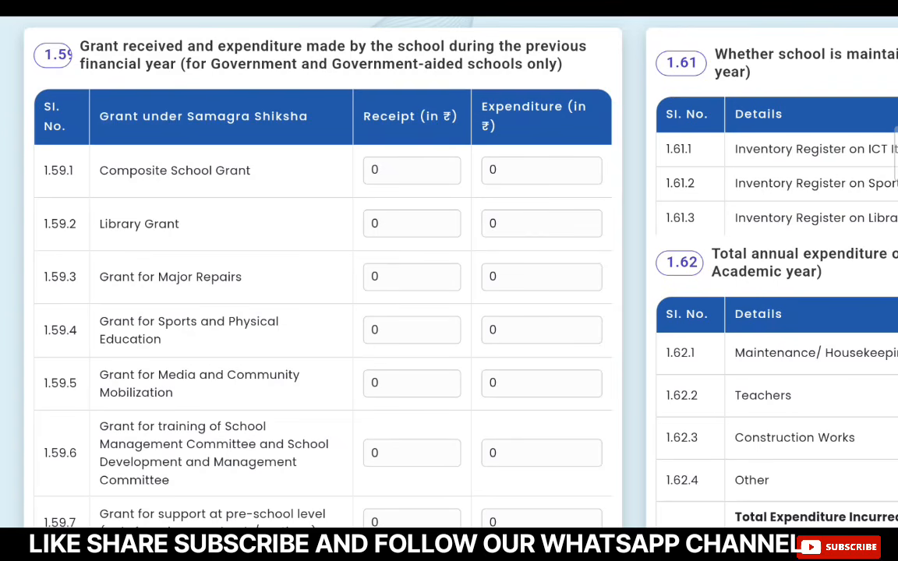
Review the grant, financial assistance, inventory register and annual expenditure sections, 1.59 to 1.62
{"action": "scroll", "coordinate": [413, 280], "scroll_direction": "down", "scroll_amount": 5}
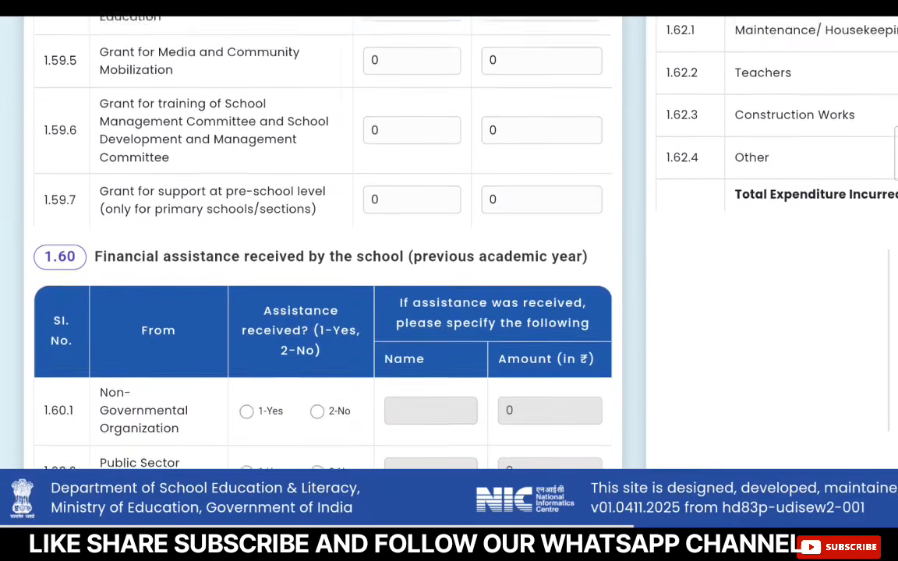
{"action": "scroll", "coordinate": [413, 280], "scroll_direction": "down", "scroll_amount": 1}
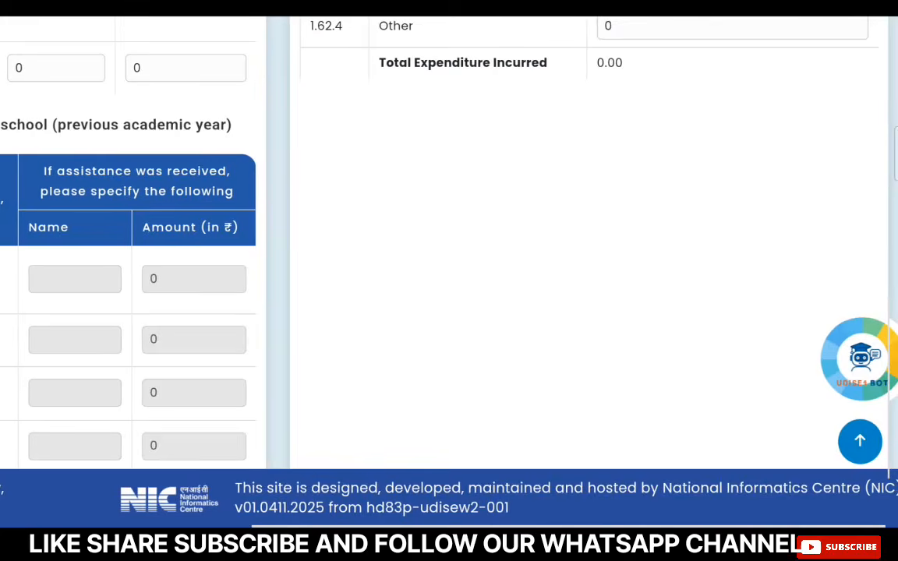
{"action": "scroll", "coordinate": [581, 242], "scroll_direction": "up", "scroll_amount": 5}
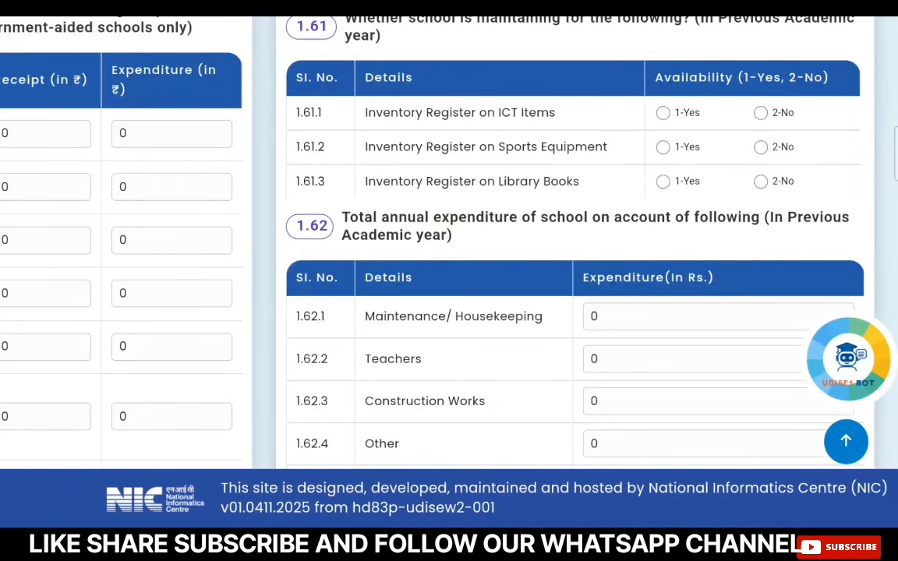
Answer 2-No for the ICT items inventory register and 1-Yes for the sports equipment and library books registers in 1.61
{"action": "left_click", "coordinate": [760, 112]}
{"action": "left_click", "coordinate": [663, 146]}
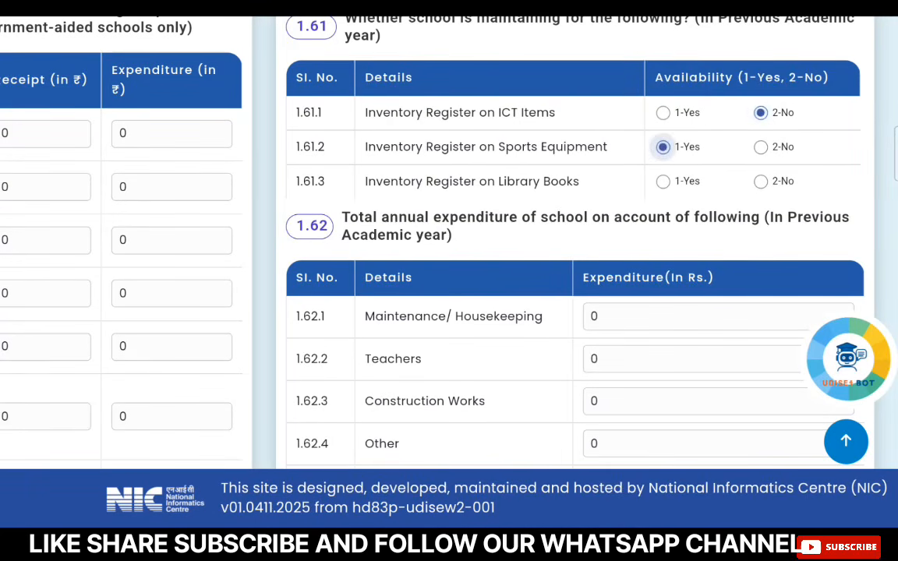
{"action": "left_click", "coordinate": [662, 181]}
Review the annual expenditure table 1.62 and the section 2 questions on building blocks, classrooms, electricity, toilets and hand washing
{"action": "scroll", "coordinate": [575, 234], "scroll_direction": "down", "scroll_amount": 3}
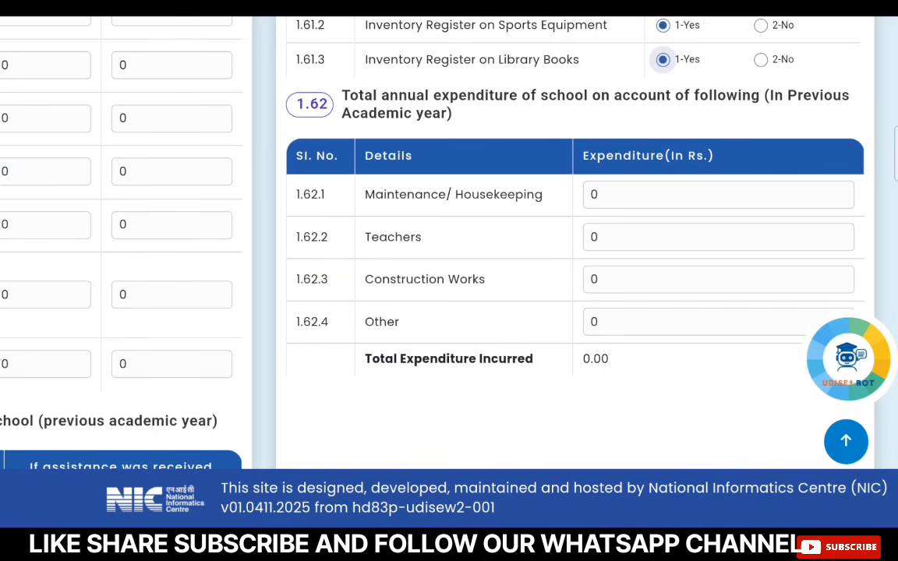
{"action": "scroll", "coordinate": [575, 234], "scroll_direction": "down", "scroll_amount": 2}
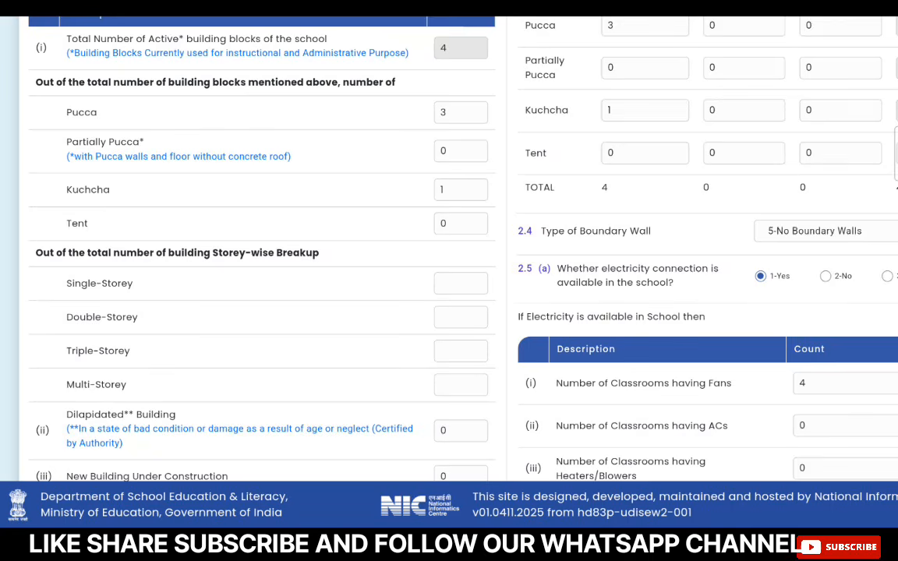
{"action": "scroll", "coordinate": [449, 250], "scroll_direction": "down", "scroll_amount": 3}
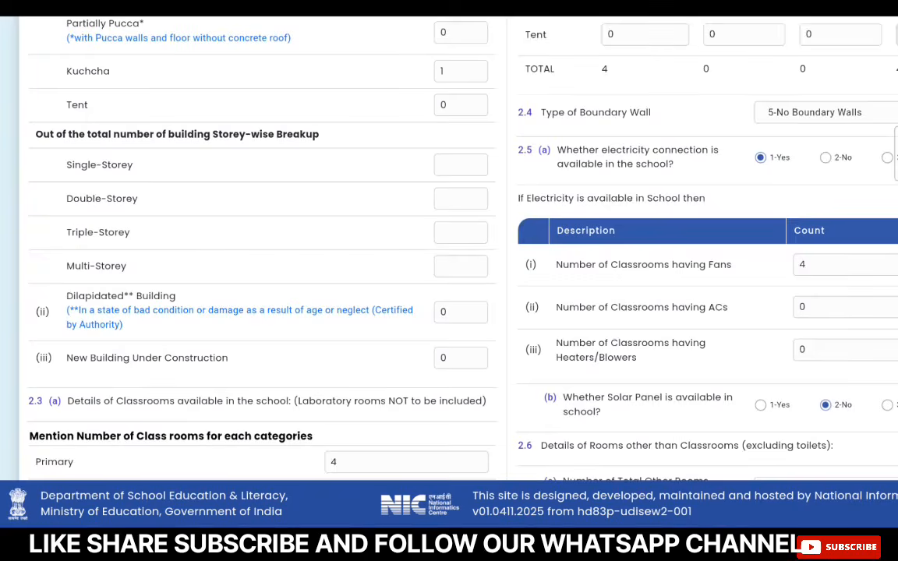
{"action": "scroll", "coordinate": [449, 249], "scroll_direction": "down", "scroll_amount": 2}
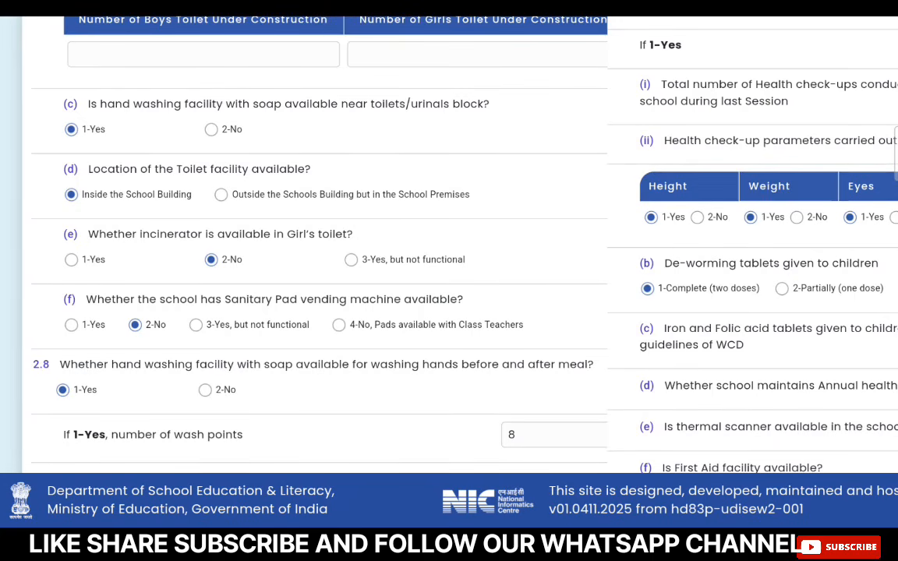
{"action": "scroll", "coordinate": [403, 245], "scroll_direction": "down", "scroll_amount": 2}
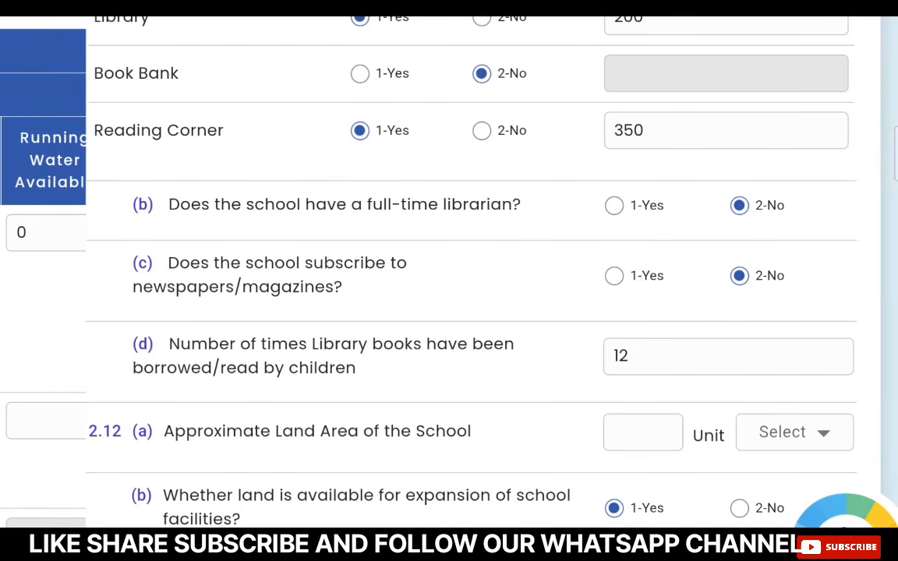
Examine the land area question 2.12 with its unit options, and the playground, special educator, kitchen garden and dustbin questions, 2.13 to 2.18
{"action": "scroll", "coordinate": [449, 273], "scroll_direction": "down", "scroll_amount": 2}
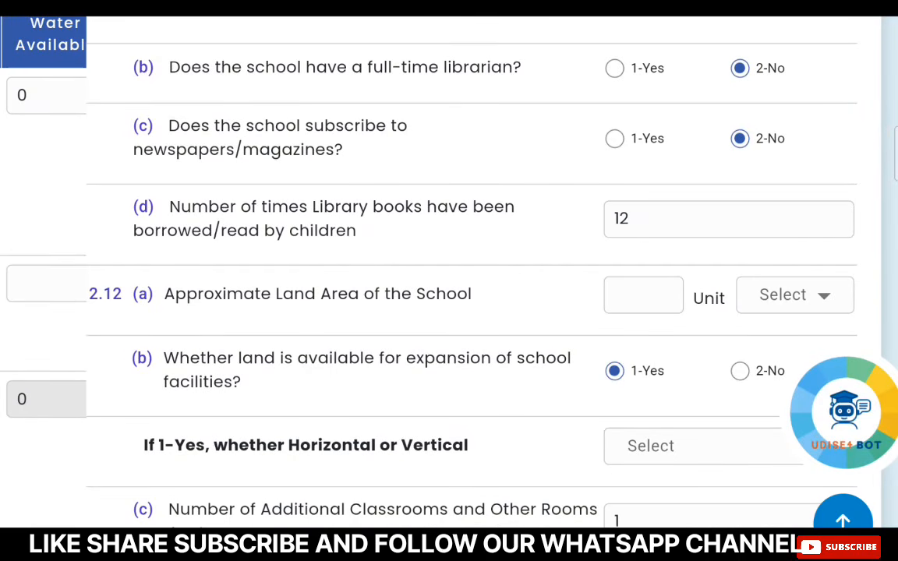
{"action": "left_click", "coordinate": [795, 295]}
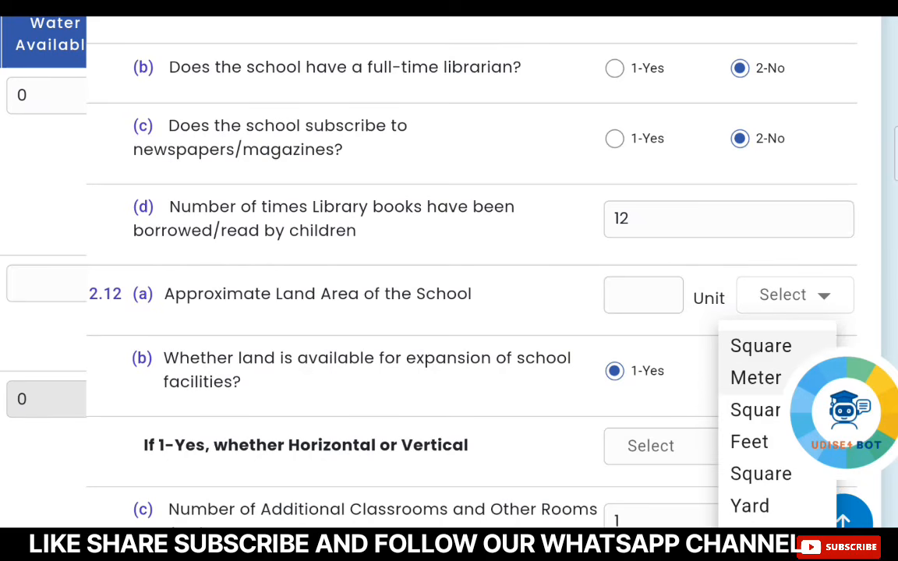
{"action": "key", "text": "Escape"}
{"action": "scroll", "coordinate": [449, 273], "scroll_direction": "down", "scroll_amount": 6}
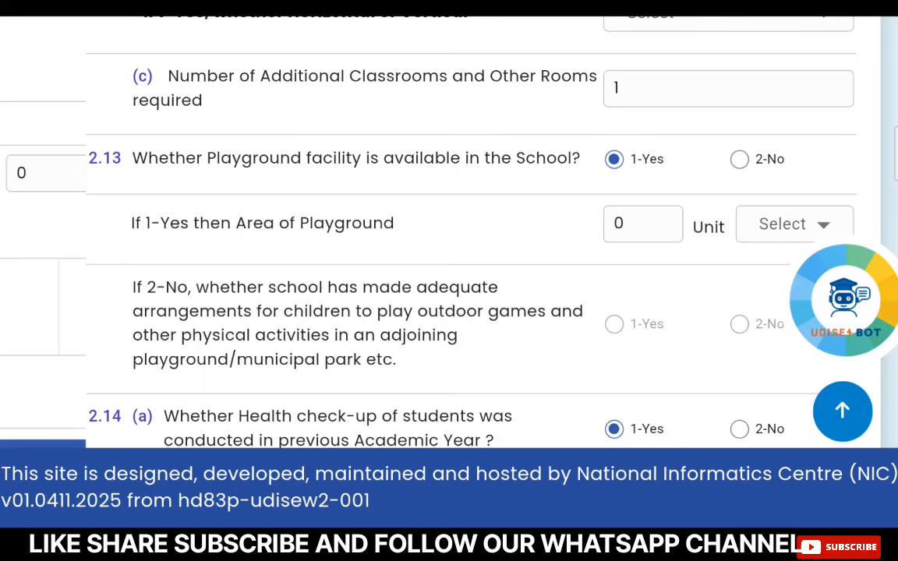
{"action": "scroll", "coordinate": [449, 233], "scroll_direction": "down", "scroll_amount": 5}
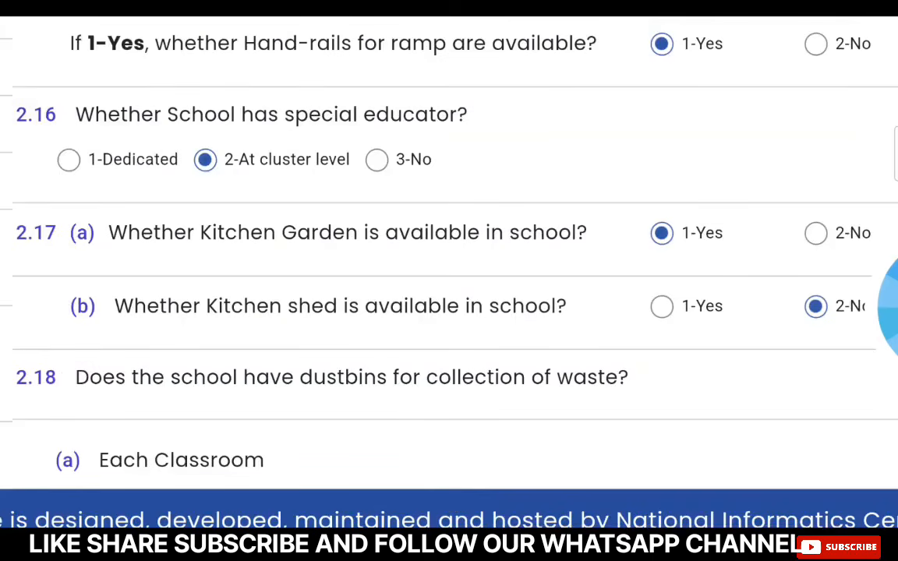